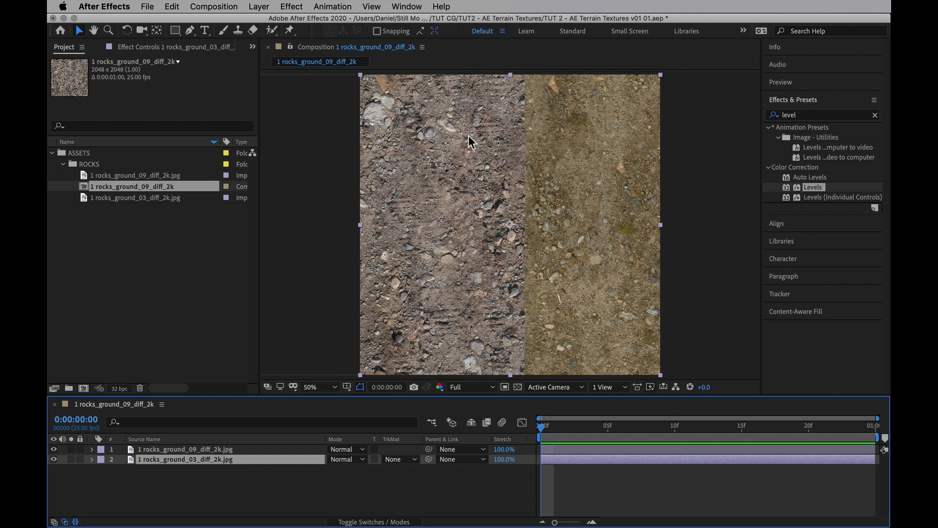
Apply Hue/Saturation to the rocks_ground_03 layer, with Master Saturation at -41 and Master Hue at -6°
click(875, 115)
click(794, 116)
text(hue)
drag(831, 178, 175, 459)
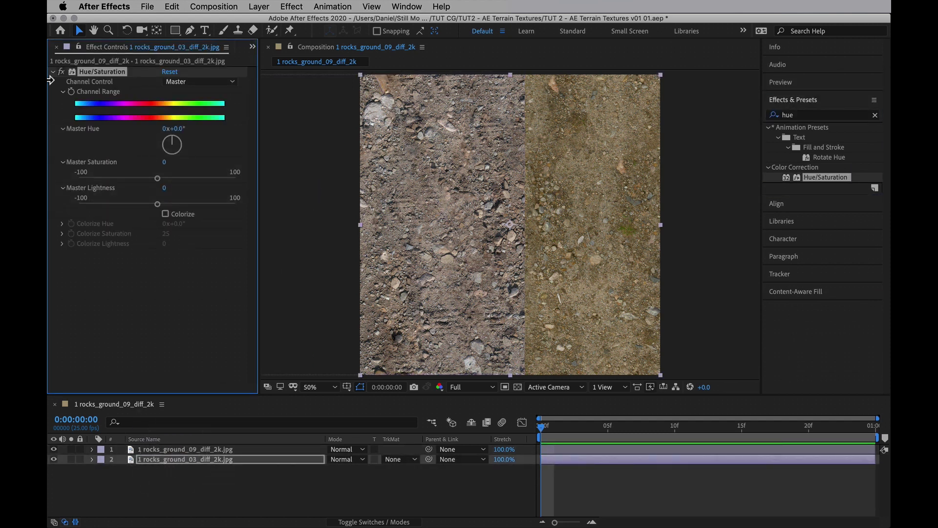
drag(156, 182, 126, 184)
click(177, 130)
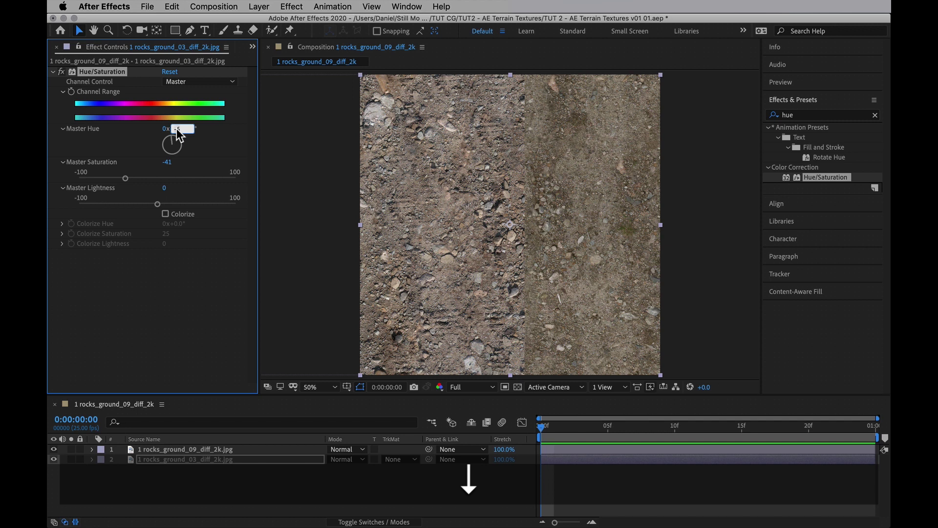
key(Return)
Add an Exposure effect to the rocks_ground_03 layer and set its exposure to 0.30
click(791, 177)
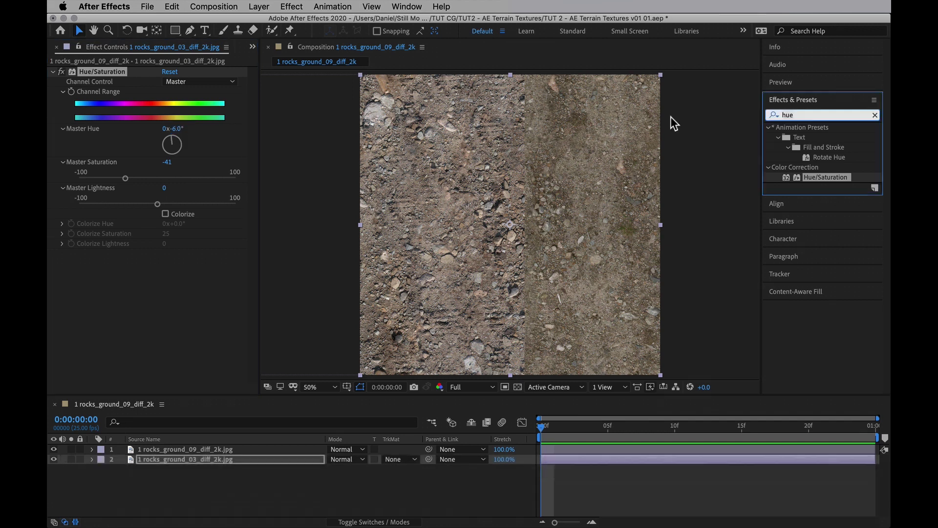
text(expos)
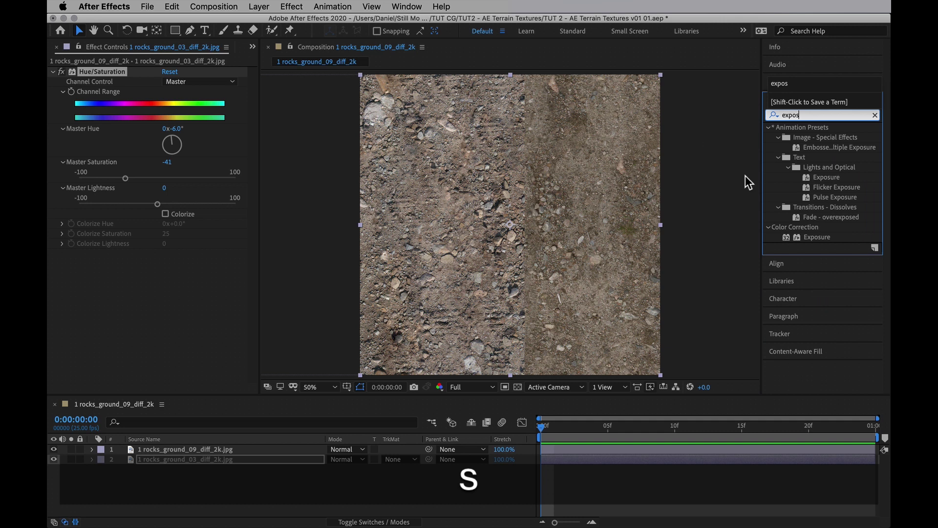
drag(825, 238, 552, 236)
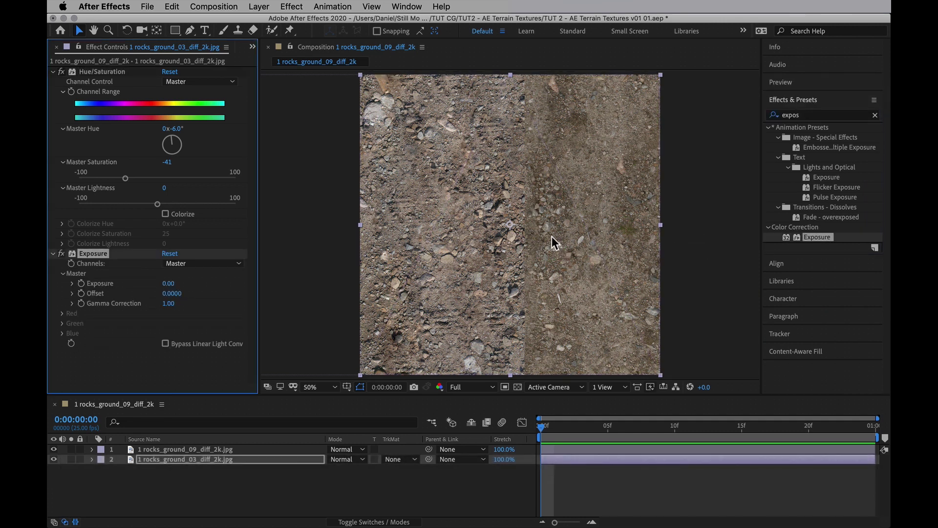
click(172, 287)
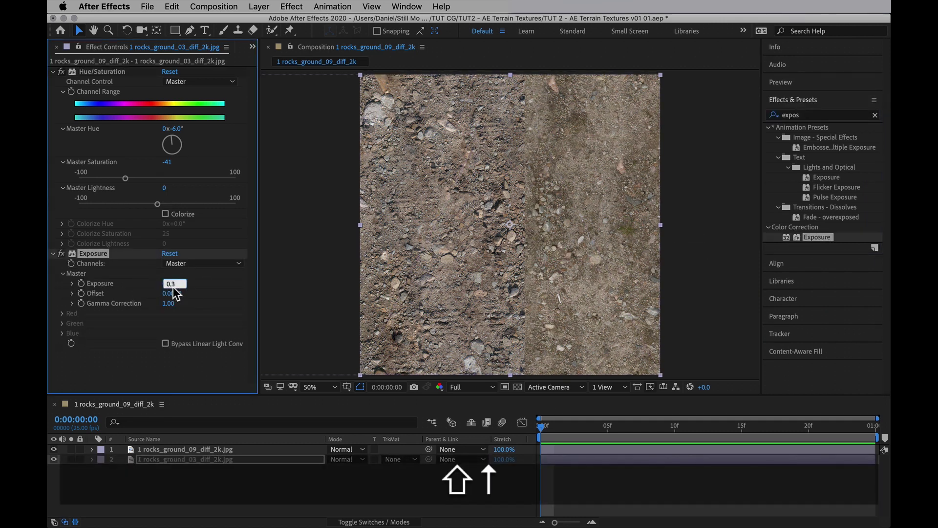
key(Return)
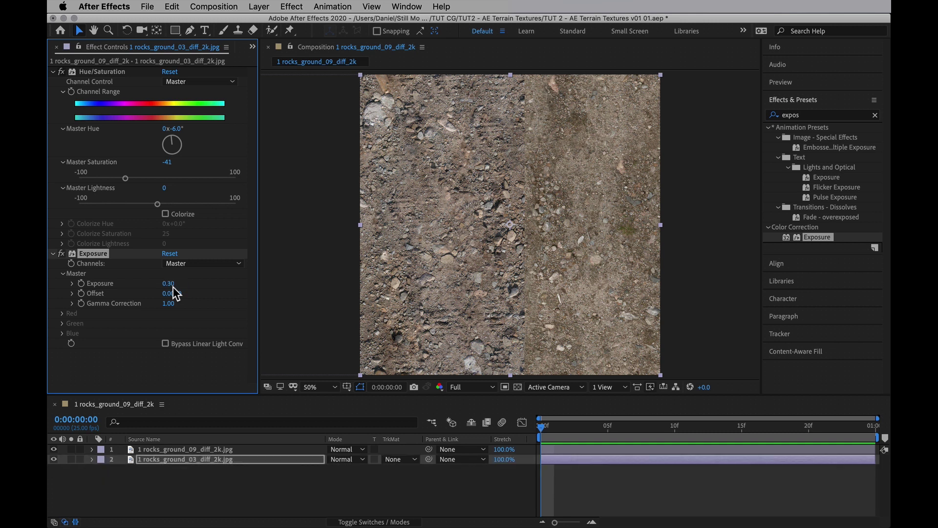
Refine the rocks_ground_03 colour match by setting Exposure to 0.40 and Master Saturation to -45
key(comma)
key(comma)
key(comma)
key(comma)
key(comma)
key(comma)
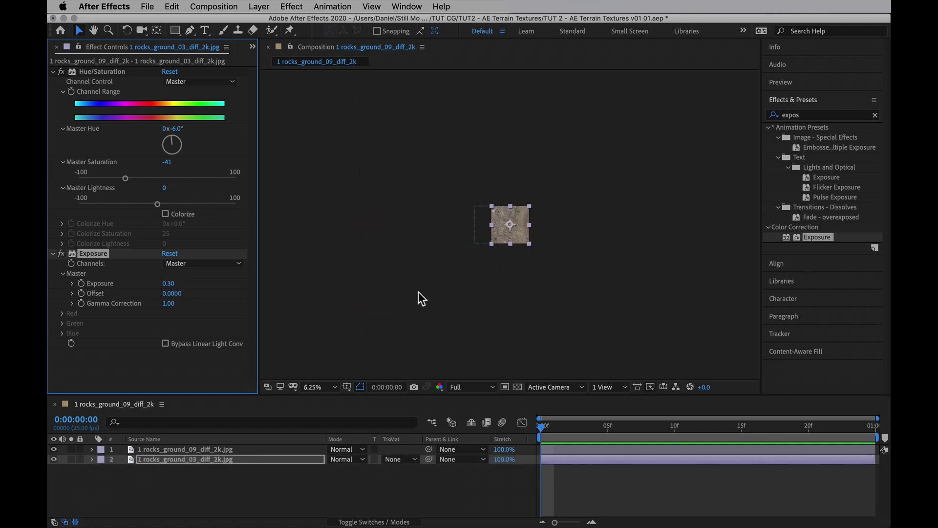
click(168, 284)
key(shift+Up)
click(168, 161)
key(Down)
key(Down)
key(Down)
key(Down)
key(Return)
key(period)
key(period)
key(period)
key(period)
key(period)
key(period)
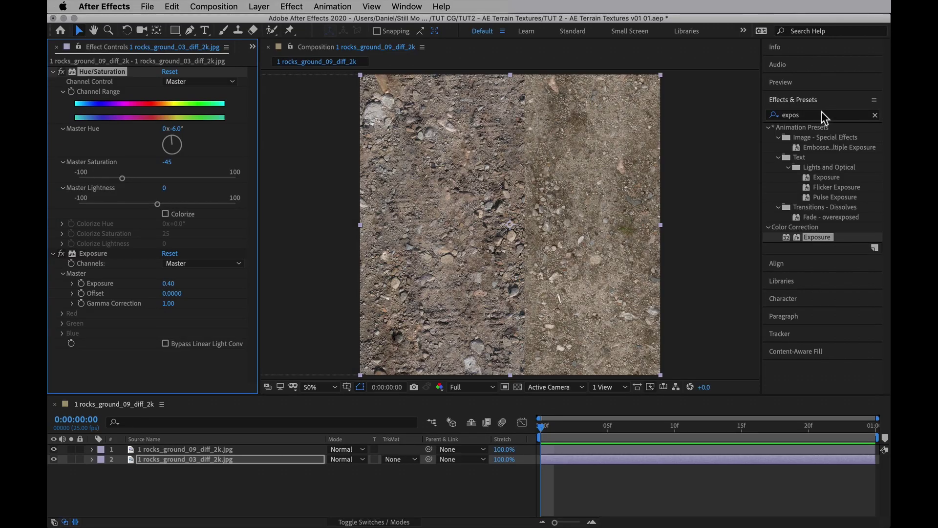
Find the Motion Tile effect and apply it to the rocks_ground_03 layer
click(823, 113)
key(super+a)
text(motion)
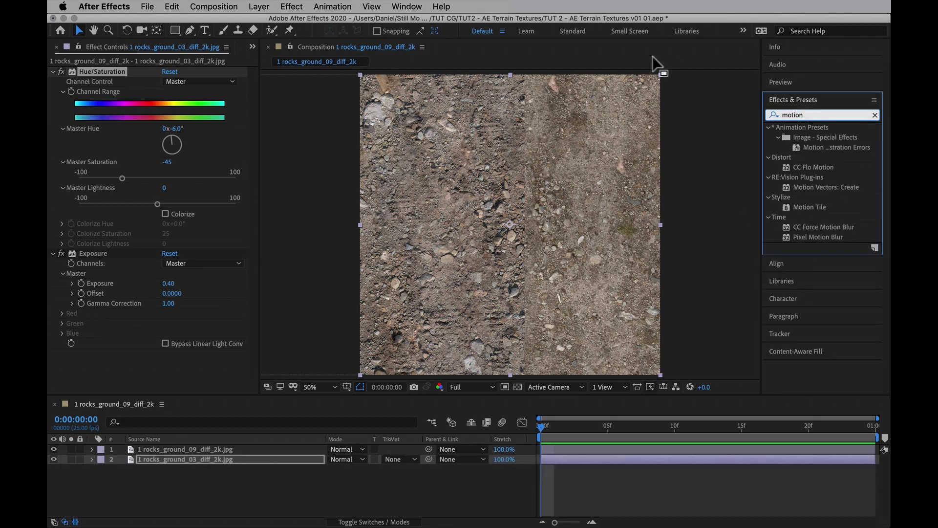
drag(808, 207, 625, 234)
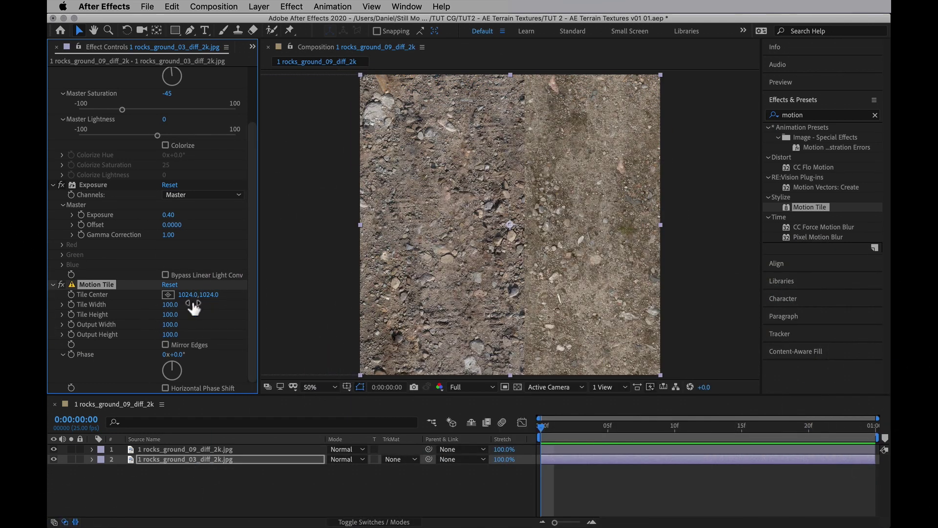
Set Tile Width and Tile Height of the rocks_ground_03 layer's Motion Tile to a quarter, 25 each
click(170, 305)
key(Return)
click(173, 308)
key(Right)
text(/4)
key(Return)
click(170, 314)
key(Right)
text(/4)
key(Return)
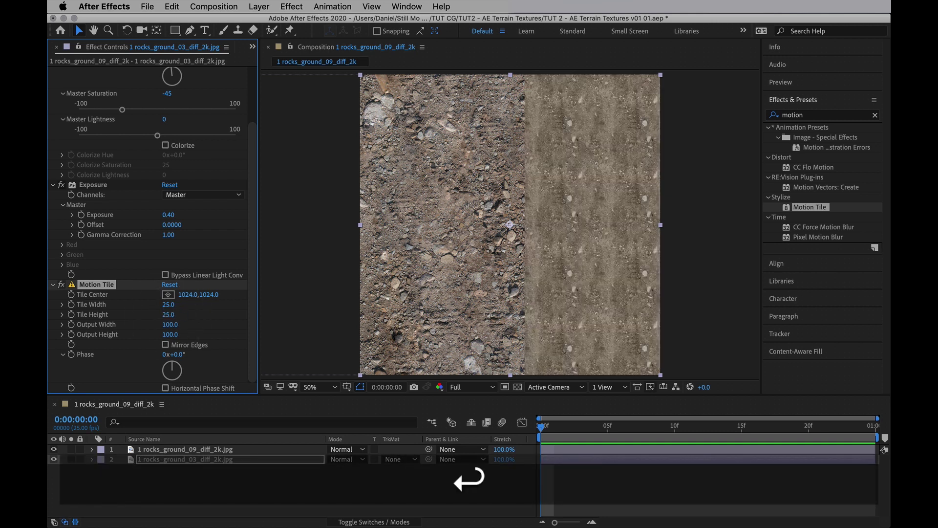
Apply Motion Tile to the rocks_ground_09 layer and set its Tile Width and Tile Height to 20
click(183, 455)
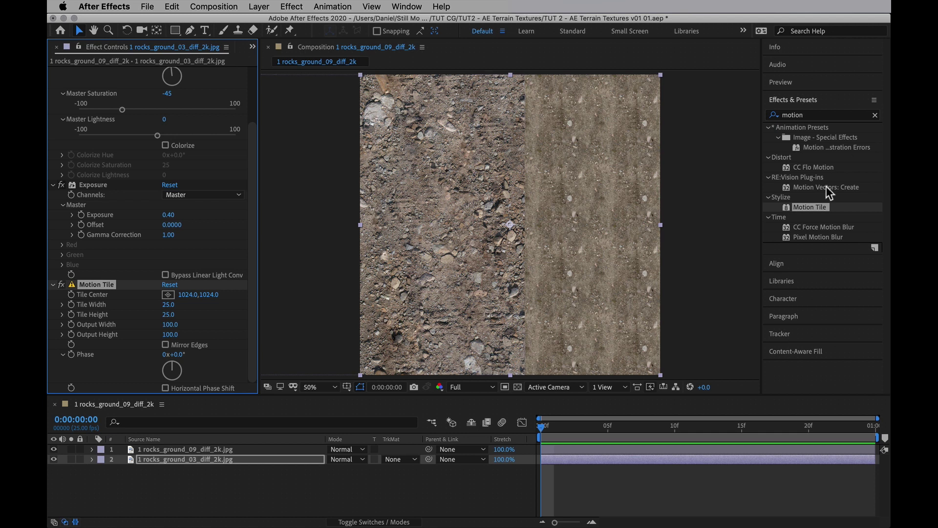
drag(809, 207, 377, 206)
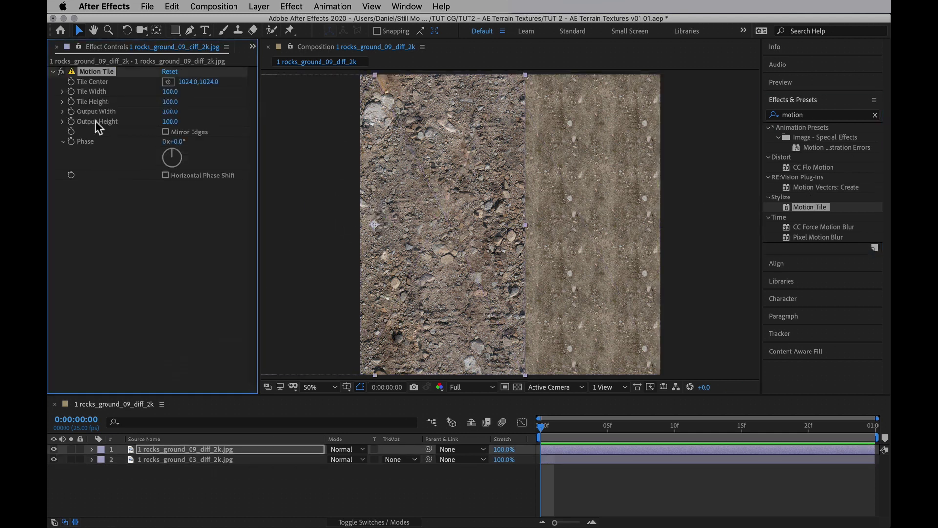
click(175, 94)
text(/5)
key(Tab)
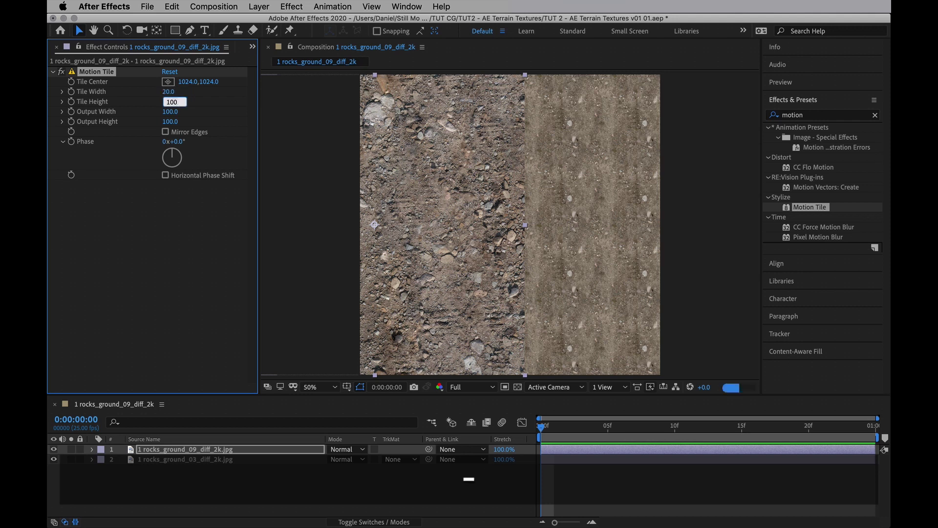
text(20)
key(Return)
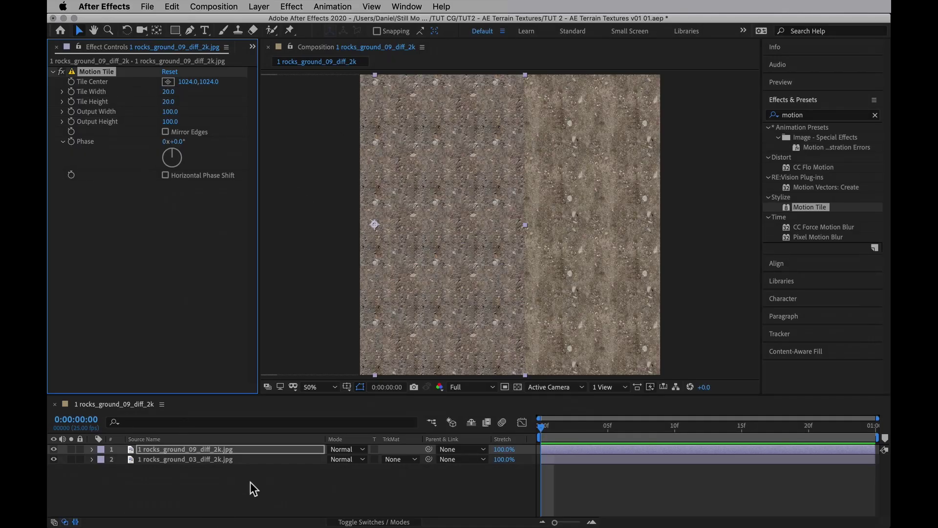
Fit both rock texture layers to the composition size and deselect them
shift+click(234, 459)
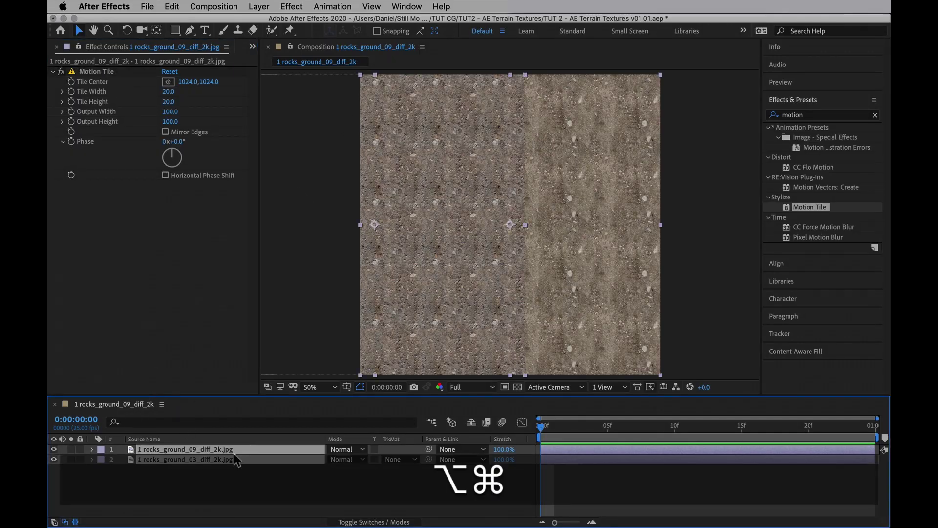
key(alt+super+f)
click(239, 503)
Create a white solid at composition size, 2048 × 2048 px, above the texture layers
key(super+y)
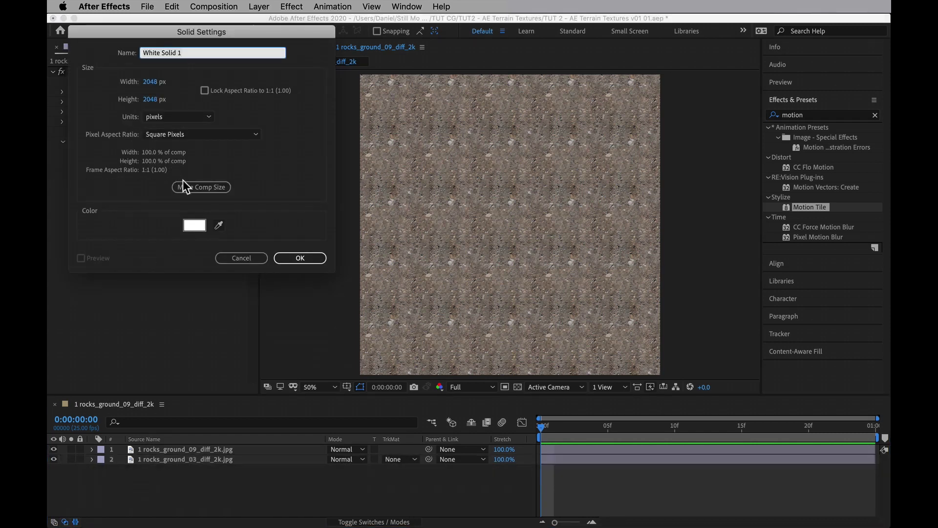
click(186, 188)
click(295, 258)
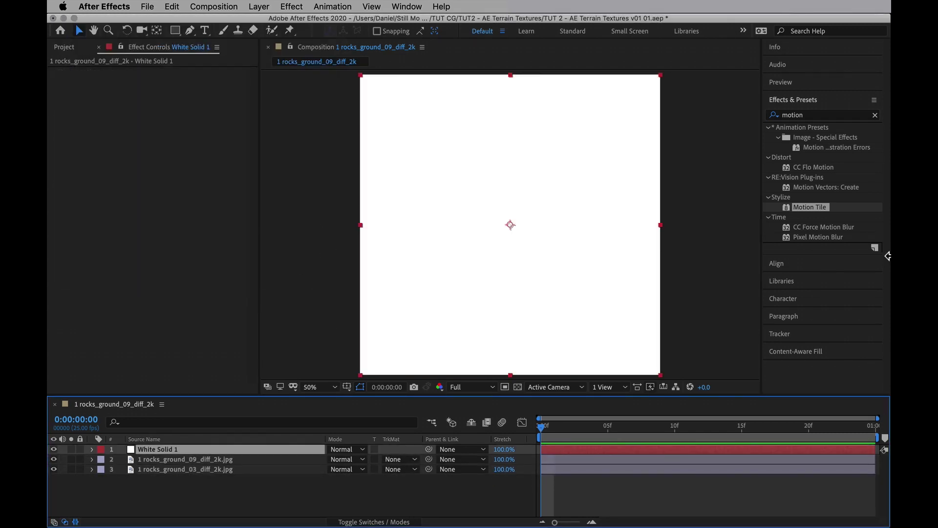
Find the Fractal Noise effect and apply it to the white solid
click(824, 116)
text(fract)
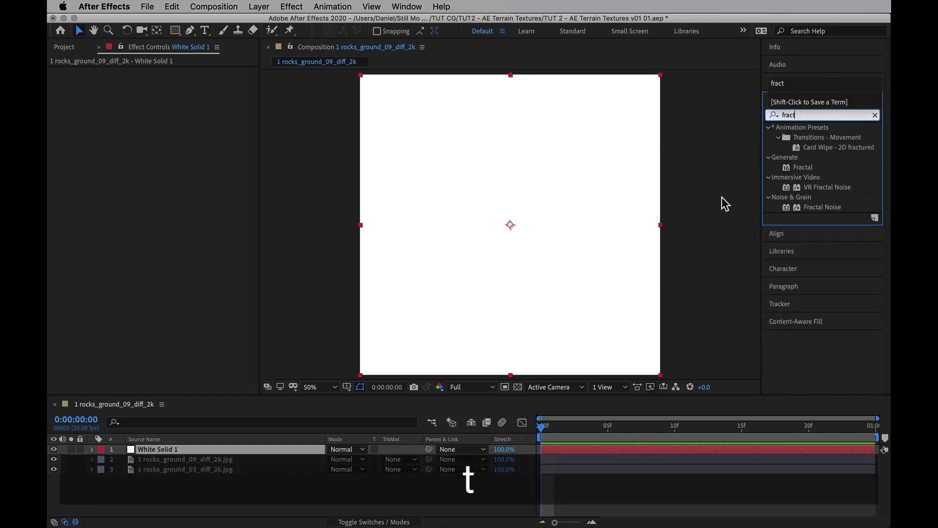
key(Return)
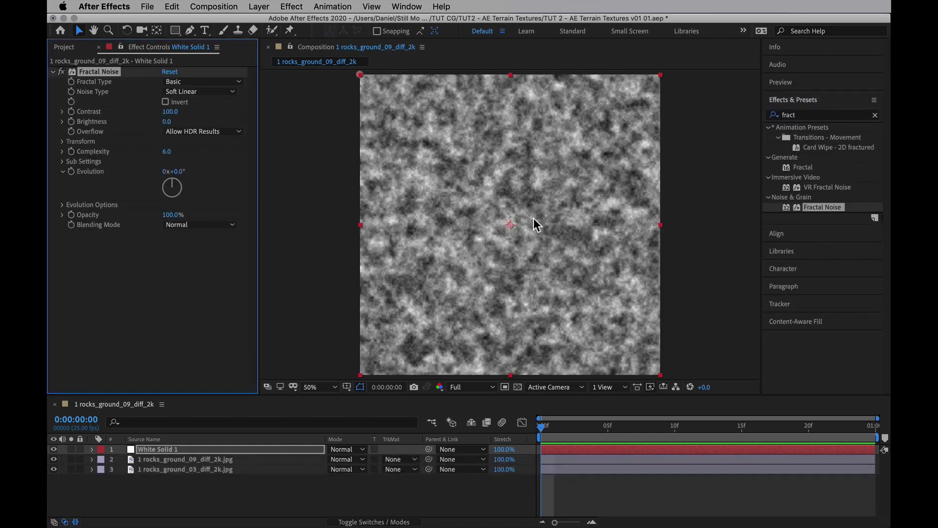
Set the Fractal Noise to Turbulent Smooth fractal type, Spline noise type and a scale of 155
click(215, 82)
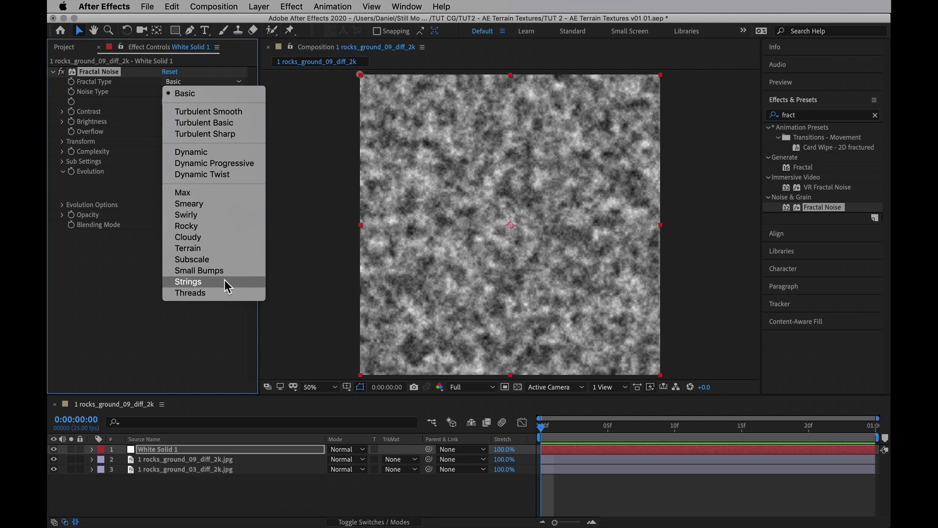
click(238, 112)
click(195, 92)
click(198, 137)
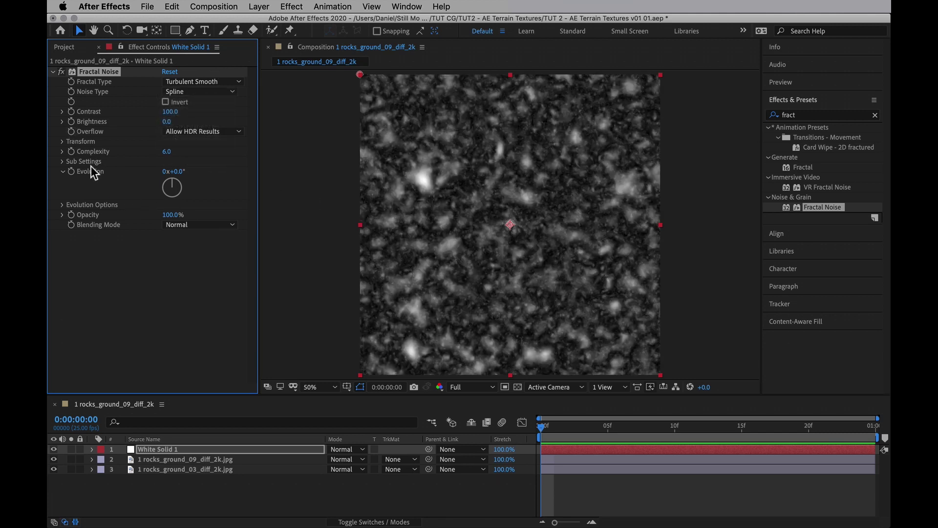
click(62, 142)
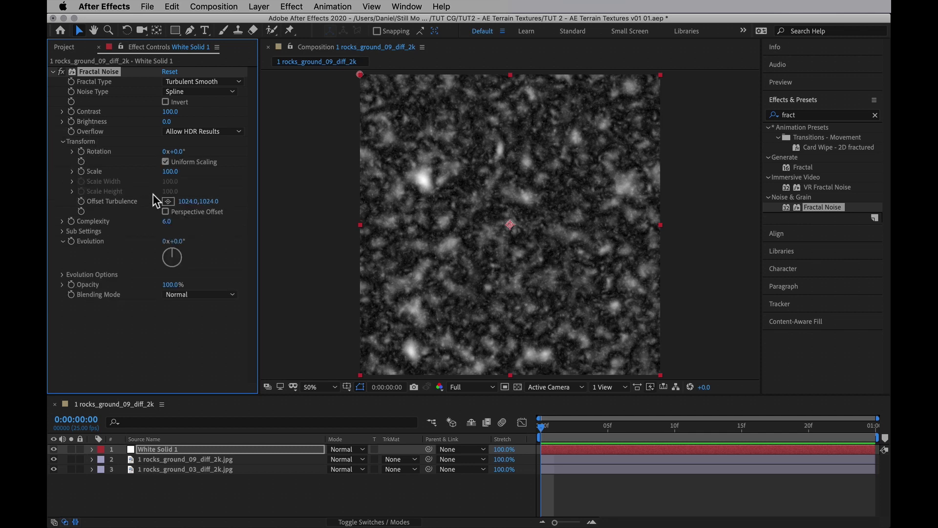
mouse_move(170, 172)
mouse_down()
mouse_move(200, 178)
mouse_move(175, 172)
mouse_up()
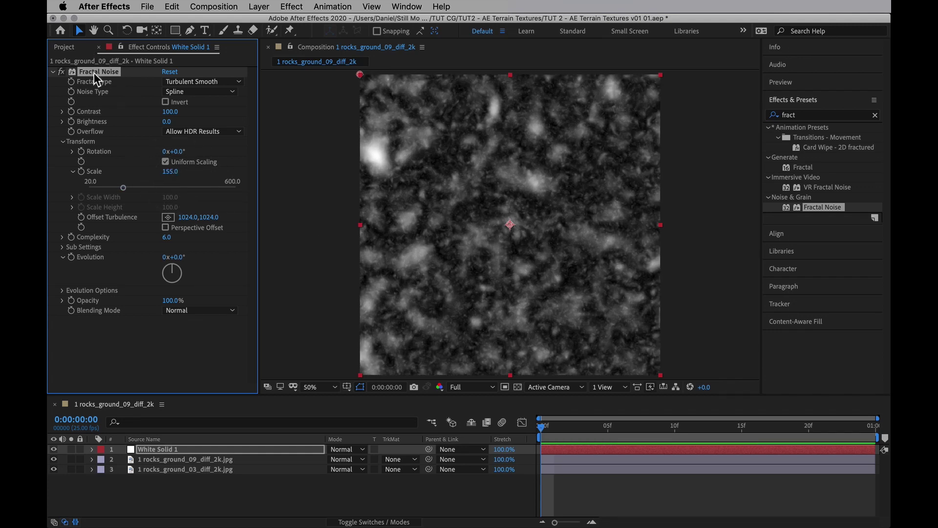
Duplicate the Fractal Noise effect on the solid and set the copy's scale to 60
key(super+d)
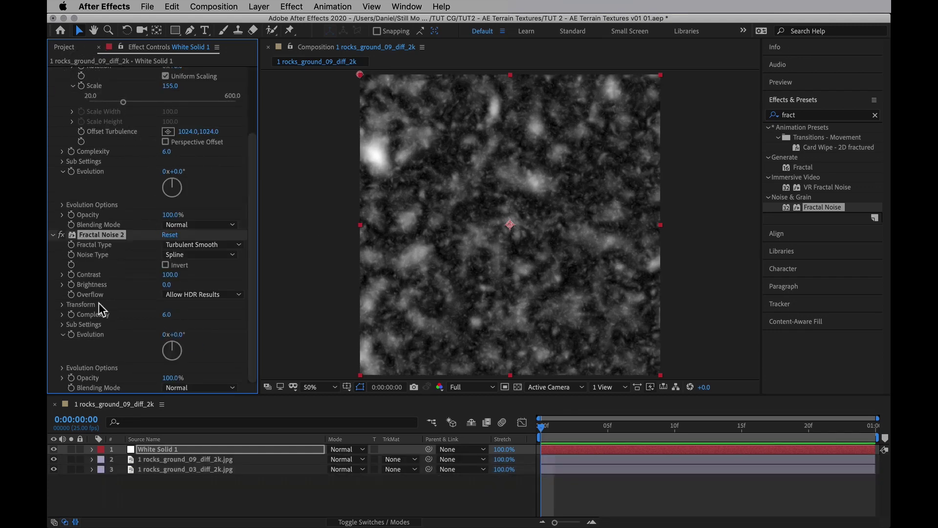
click(63, 305)
drag(166, 334, 103, 331)
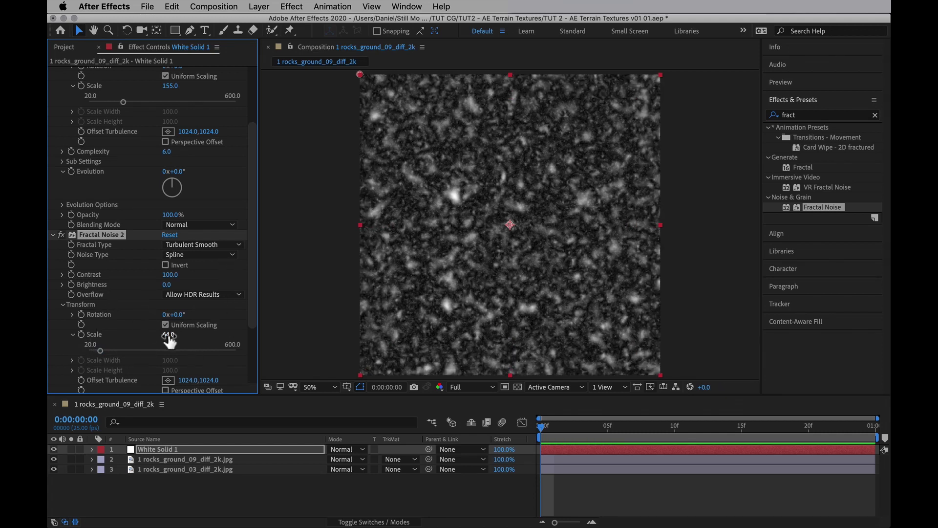
key(BackSpace)
text(0)
key(Return)
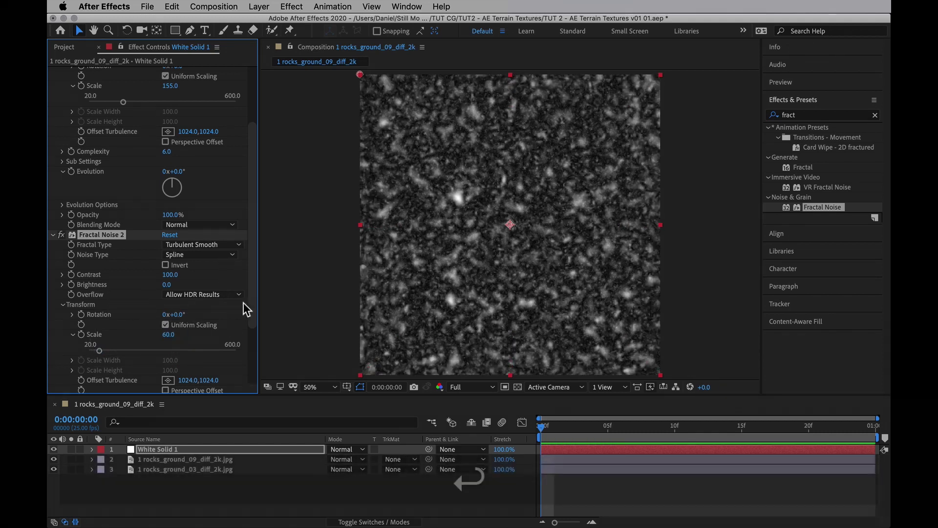
Set the Random Seed of Fractal Noise 2 to 3650 in its evolution options
scroll(250, 339, down, 1)
scroll(250, 339, down, 5)
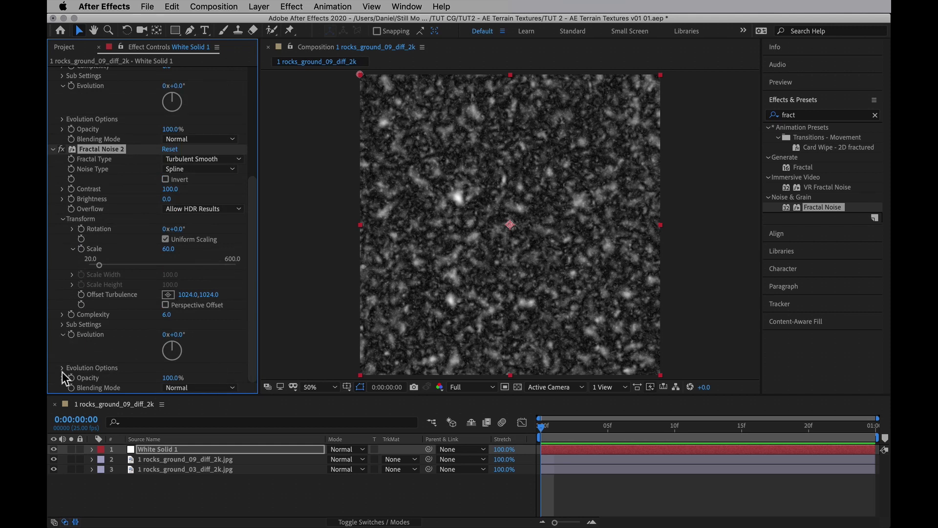
click(62, 367)
scroll(68, 372, down, 1)
scroll(176, 391, down, 1)
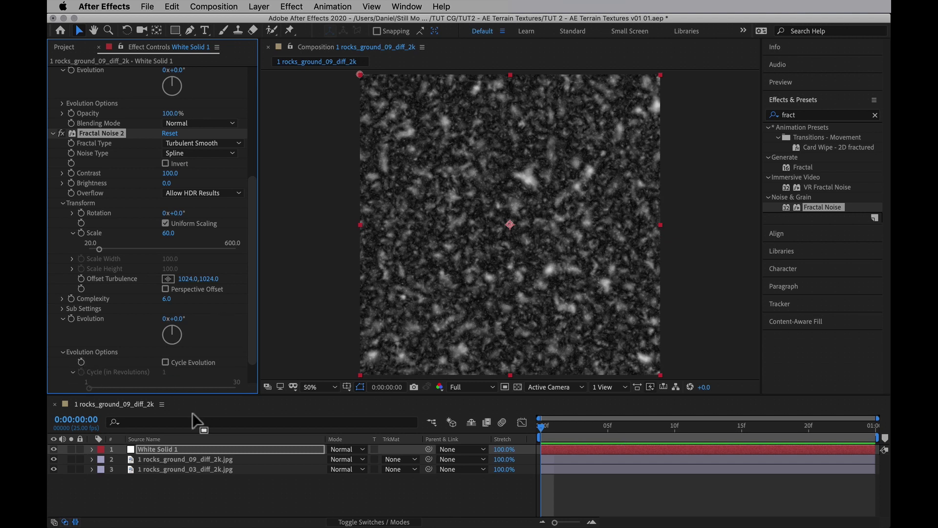
scroll(253, 284, down, 2)
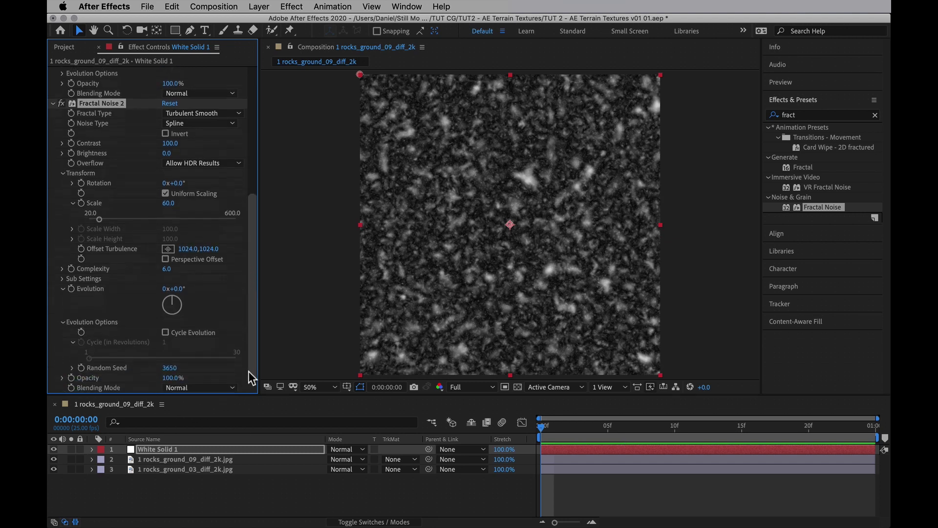
Set the opacity of Fractal Noise 2 to 50% and toggle the effect off and on to compare
click(170, 378)
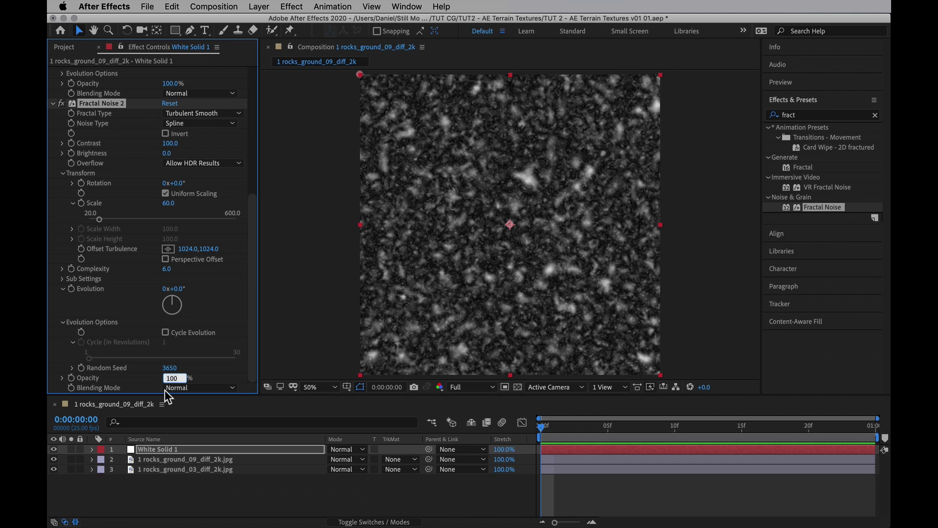
text(50)
key(Return)
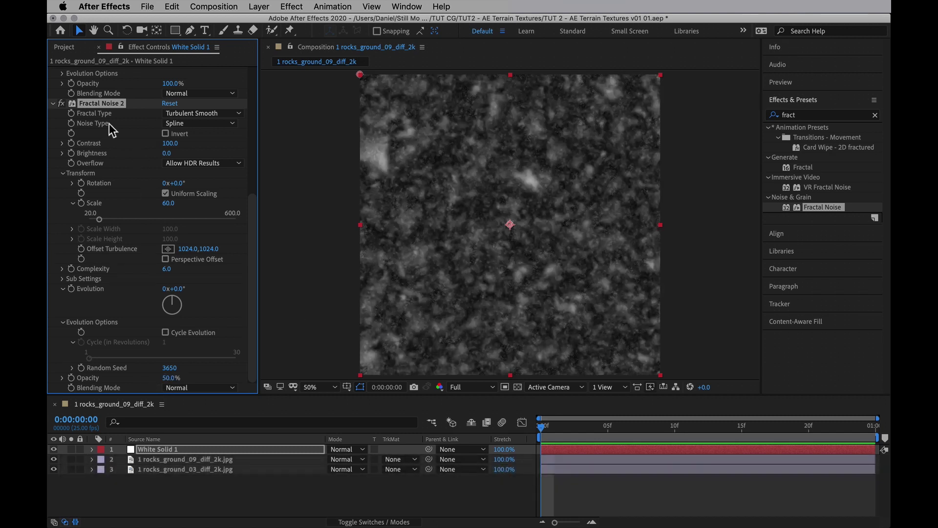
click(61, 104)
click(61, 103)
Add a Levels effect to the white solid below its noise effects, with Input Black 0.1569 and Input White 0.2980
click(816, 112)
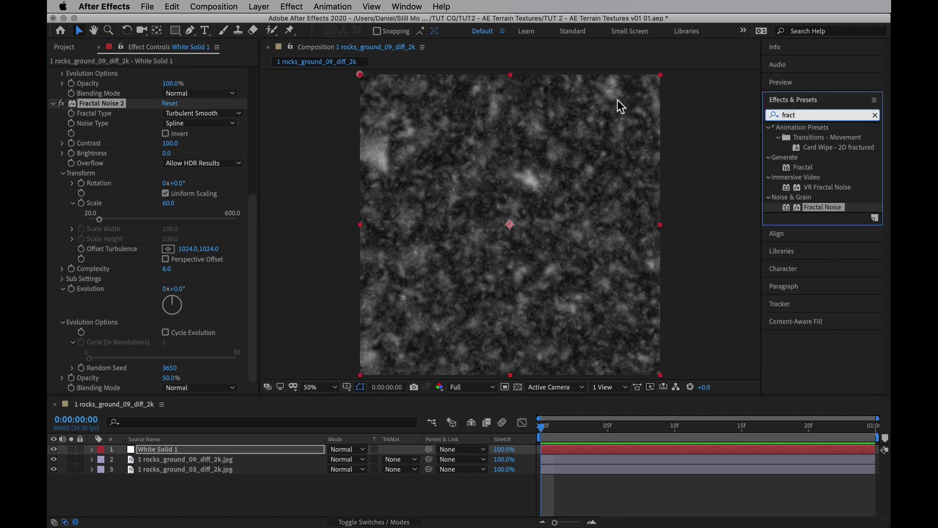
text(level)
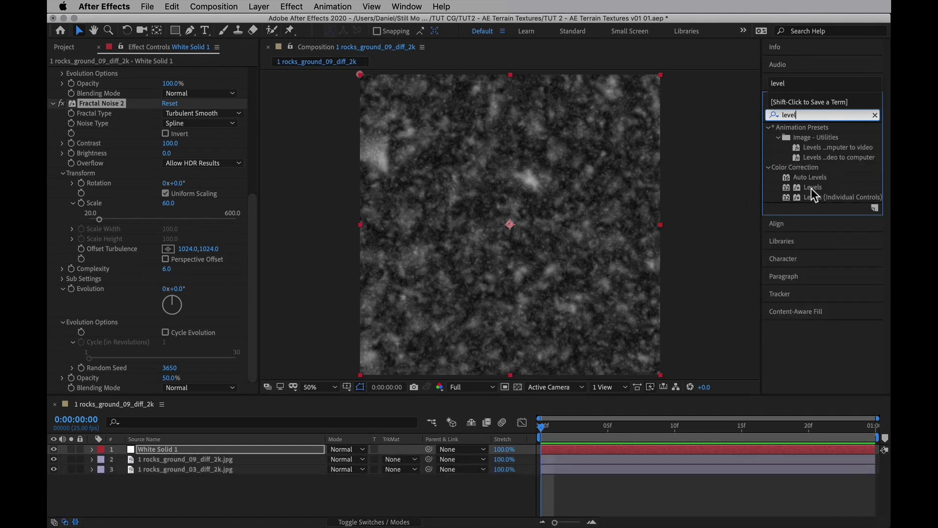
drag(811, 188, 215, 386)
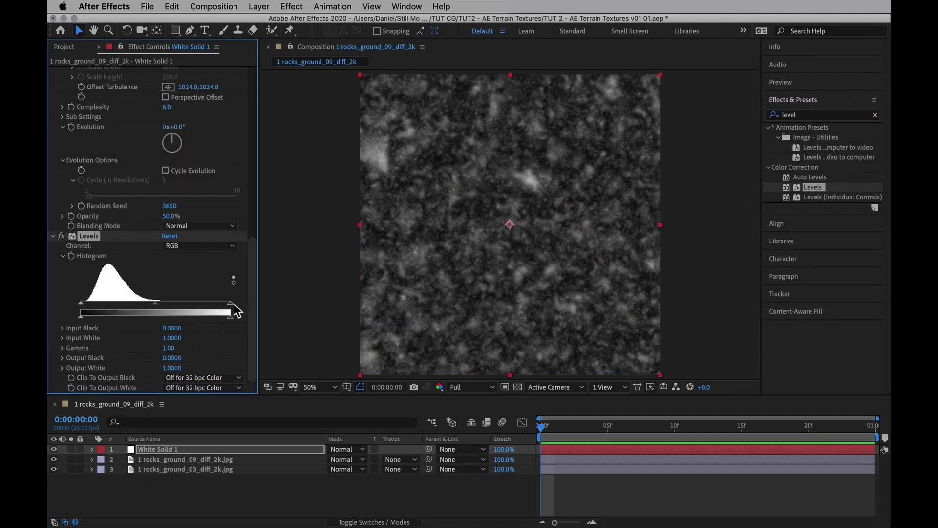
drag(230, 303, 121, 304)
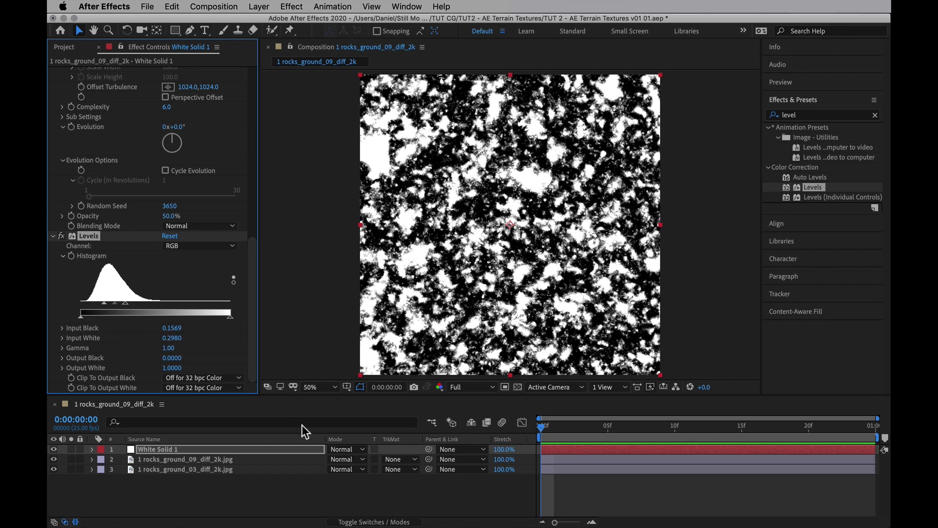
Set the track matte of the rocks_ground_09 layer to Luma Matte using White Solid 1
click(257, 461)
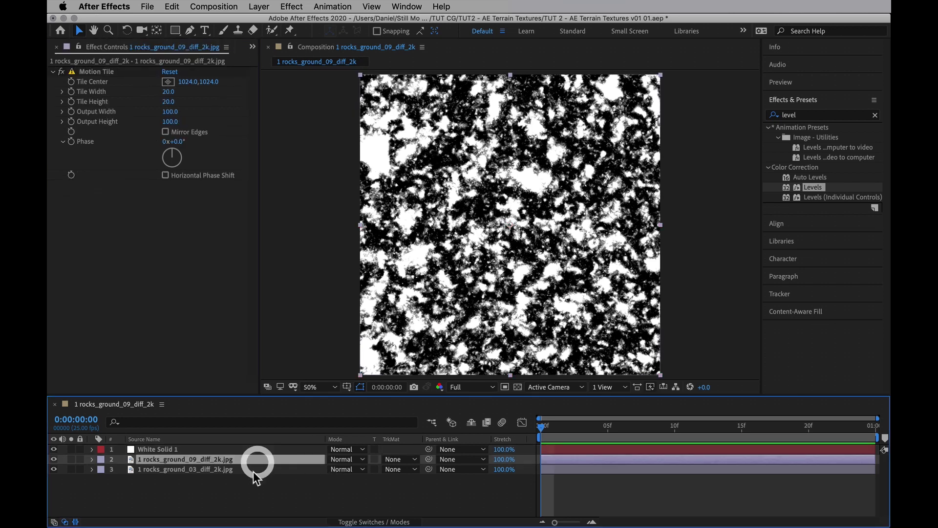
click(397, 459)
click(423, 506)
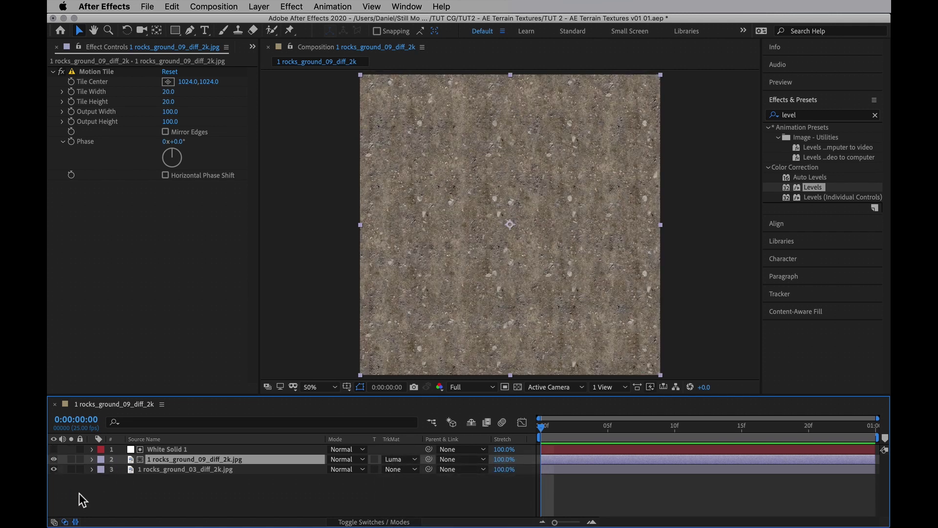
Toggle the rocks_ground_09 layer's visibility, remove its track matte to compare, and undo the removal
click(56, 458)
click(54, 457)
click(403, 458)
click(420, 465)
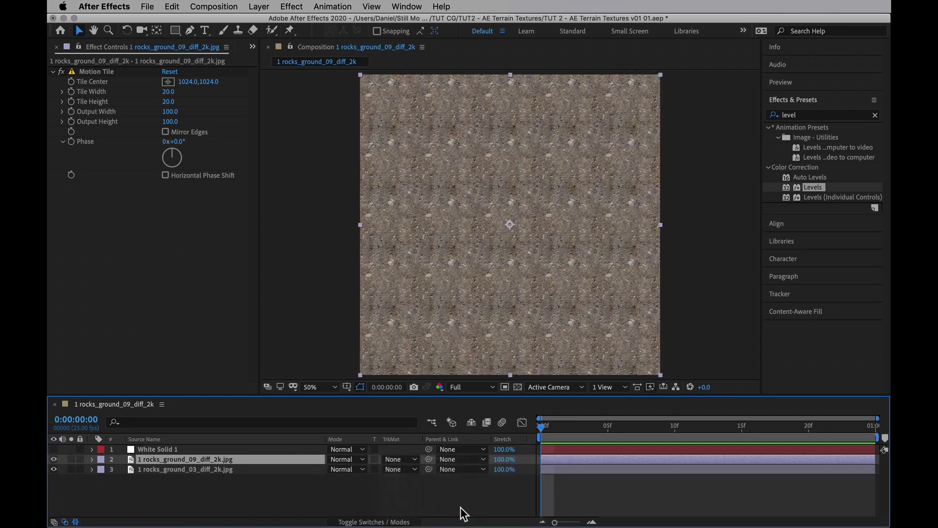
key(super+z)
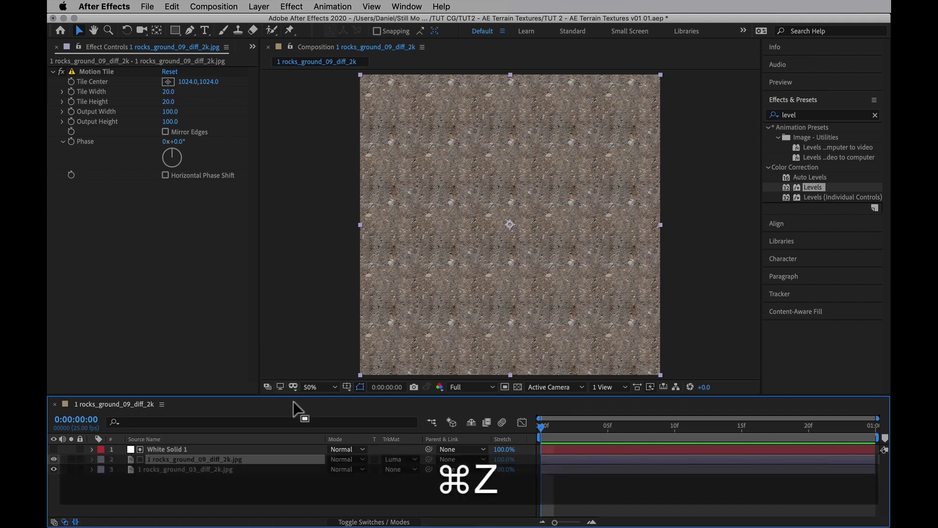
Tighten the white solid's Levels to Input Black 0.1725 and Input White 0.2706
click(201, 449)
drag(251, 215, 225, 399)
click(107, 313)
mouse_move(108, 313)
mouse_down()
mouse_move(130, 314)
mouse_move(74, 313)
mouse_move(113, 315)
mouse_move(119, 305)
mouse_move(134, 313)
mouse_move(114, 304)
mouse_up()
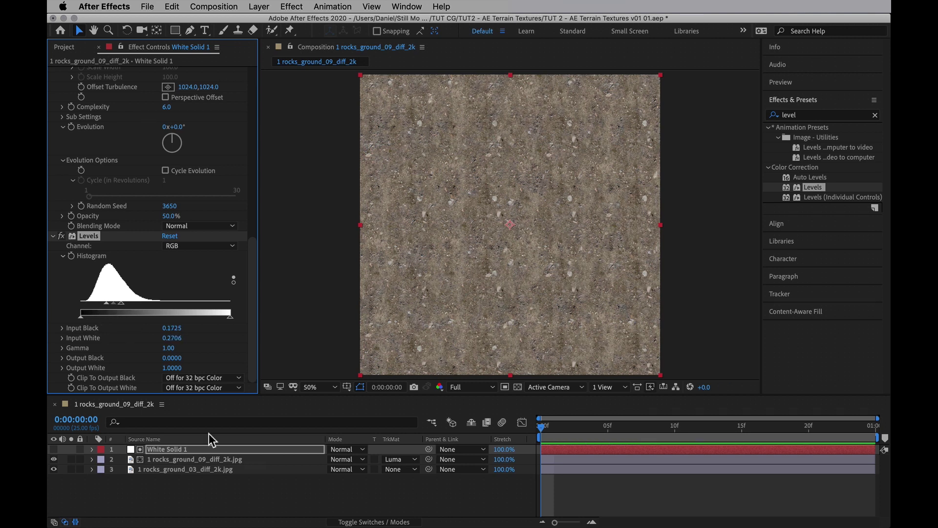
Duplicate the rocks_ground_03 layer and move the copy to the top of the layer stack
click(200, 460)
click(187, 449)
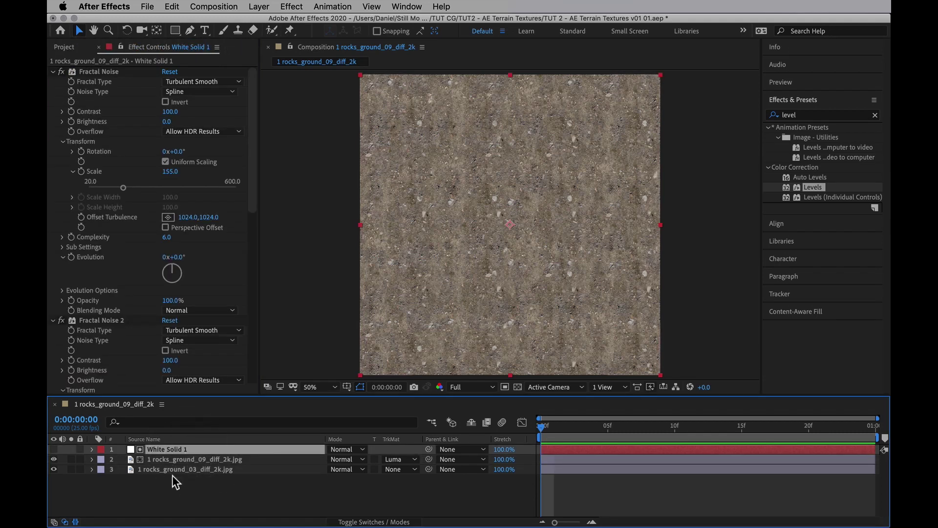
click(235, 469)
key(super+d)
drag(207, 470, 221, 449)
Set the rotation of the topmost rocks_ground_03 copy to 90 degrees
key(r)
click(343, 460)
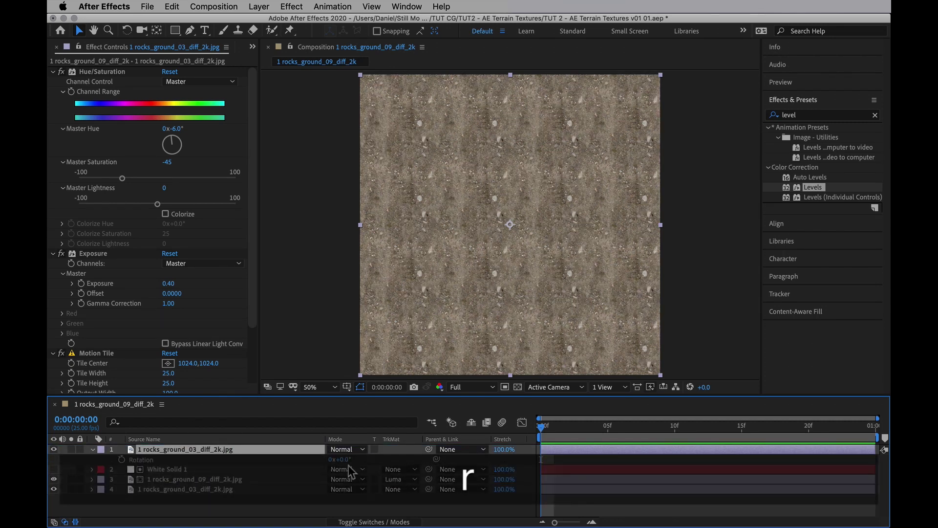
text(90)
key(Return)
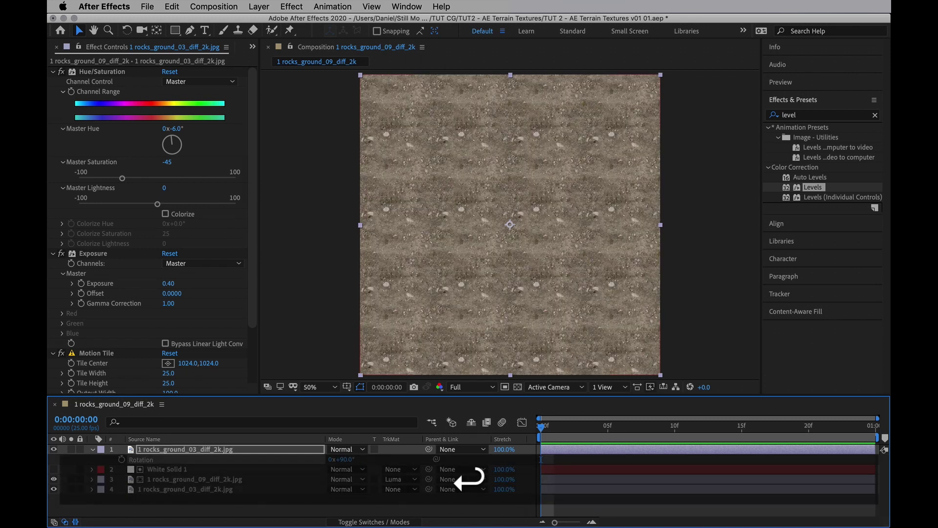
Duplicate White Solid 1 above the rotated rocks_ground_03 copy and set that copy's track matte to Luma Matte
click(172, 469)
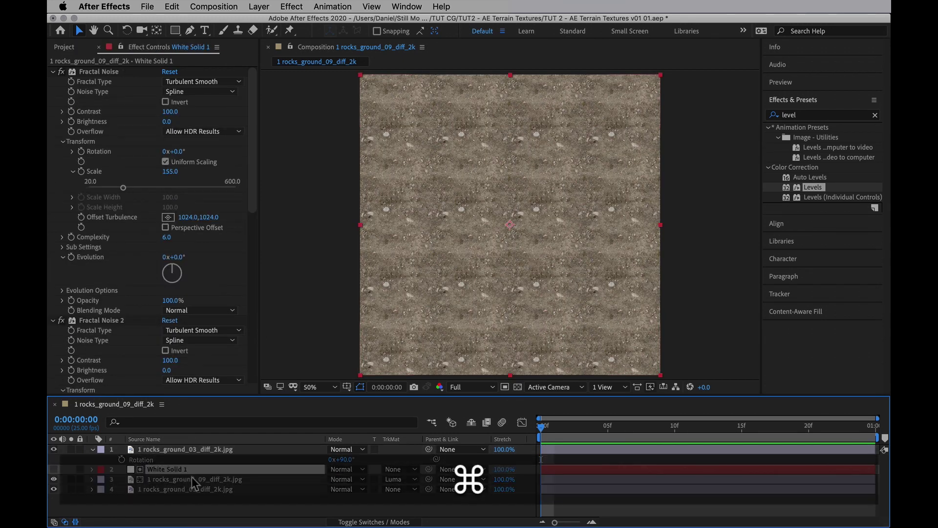
key(super+d)
drag(187, 470, 191, 446)
click(195, 462)
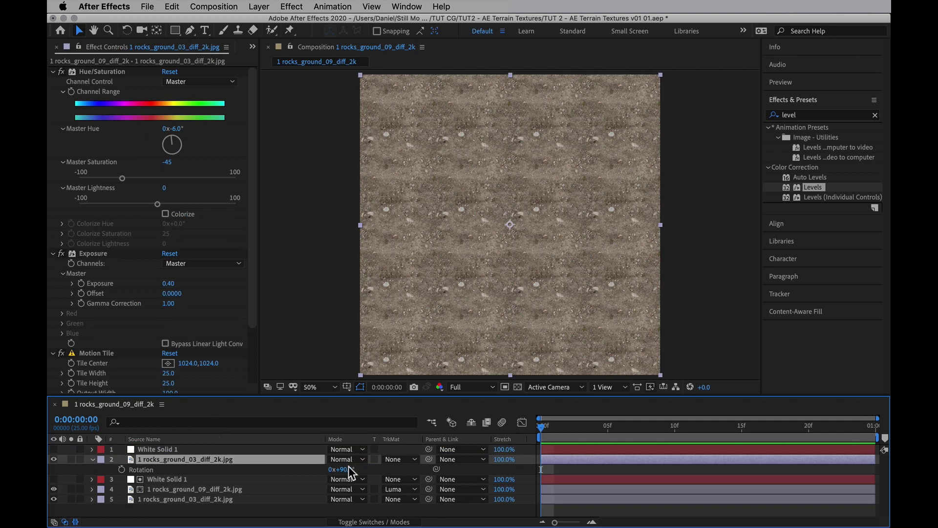
click(399, 460)
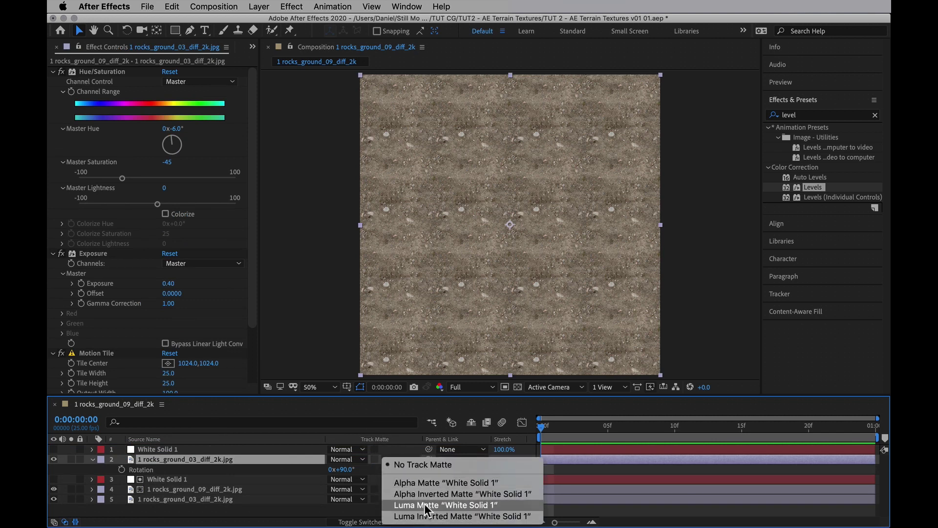
click(420, 505)
On the topmost white solid, set the Random Seed of Fractal Noise to 1920 and Fractal Noise 2 to 2320, and toggle the matted layer to compare
click(218, 450)
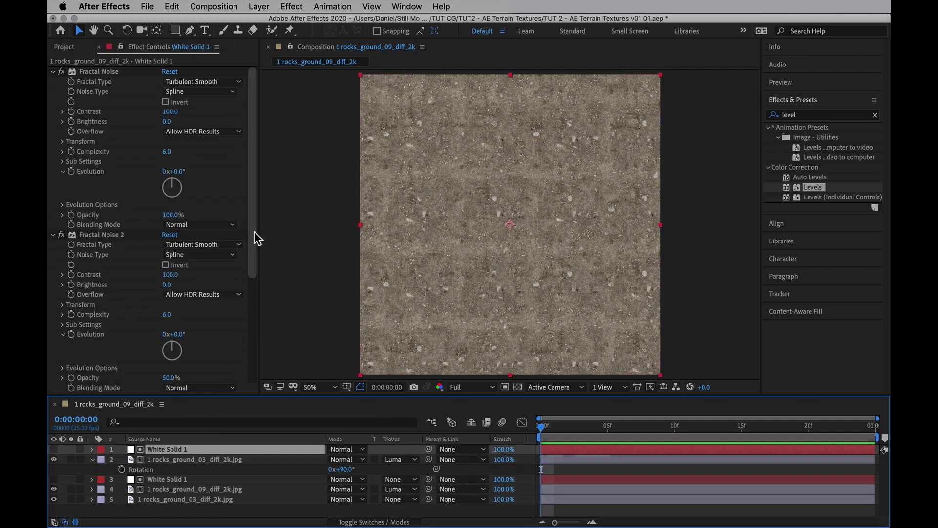
click(63, 204)
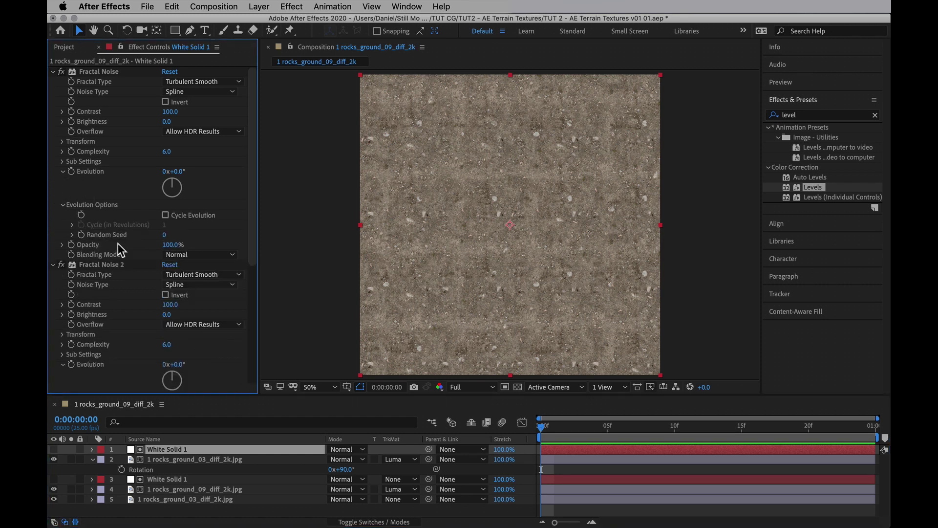
drag(252, 224, 246, 325)
click(60, 241)
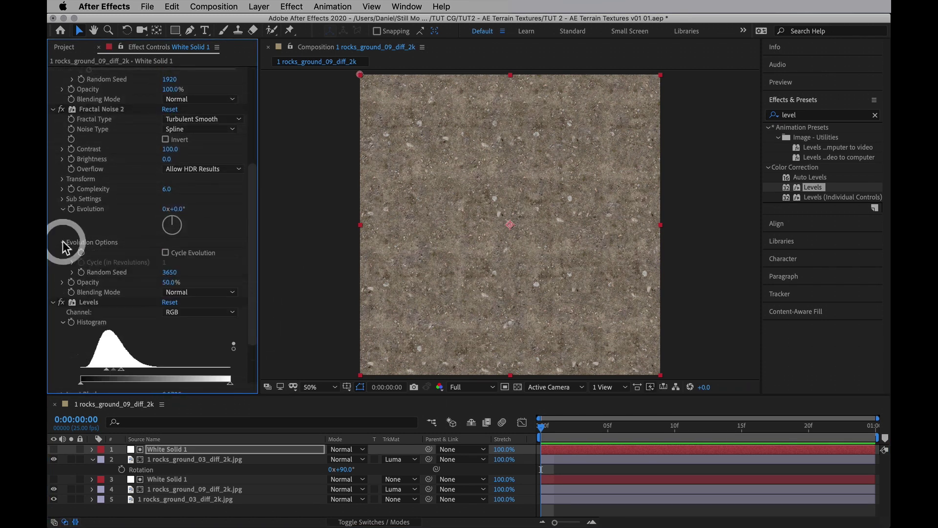
drag(49, 225, 242, 399)
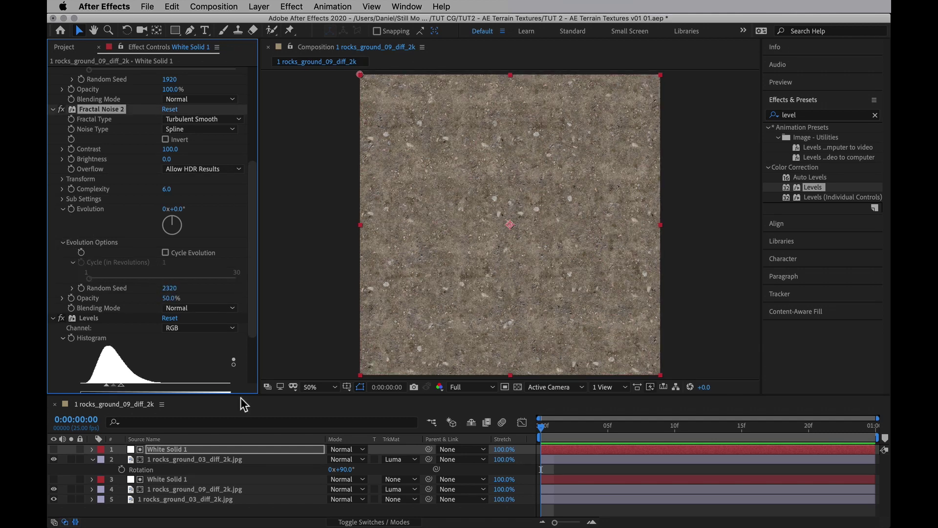
click(53, 459)
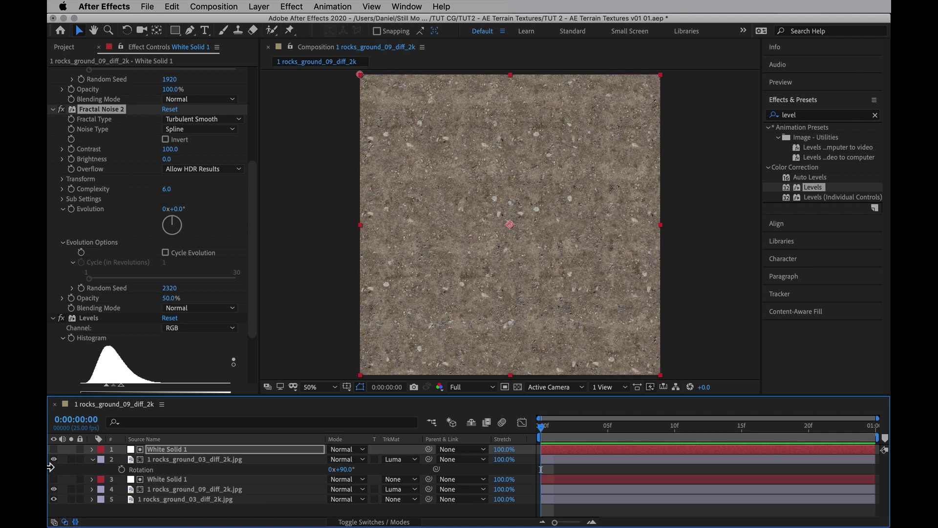